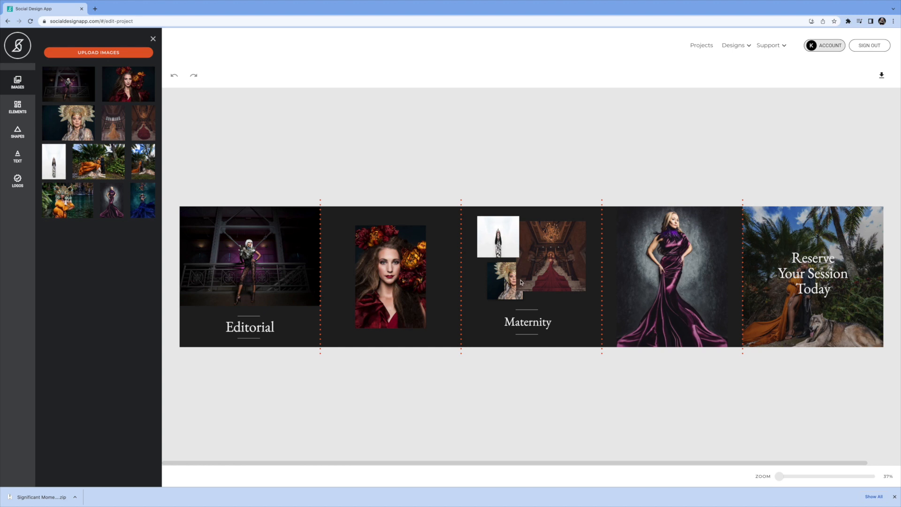
Swap photos between frames so the red floral portrait fills the Editorial panel's image area
click(502, 285)
drag(275, 277, 258, 277)
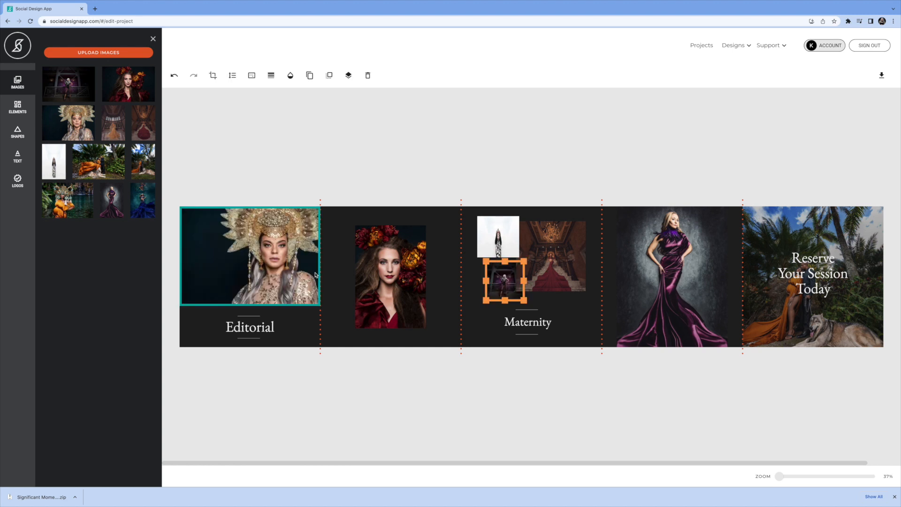
click(360, 276)
drag(361, 275, 230, 264)
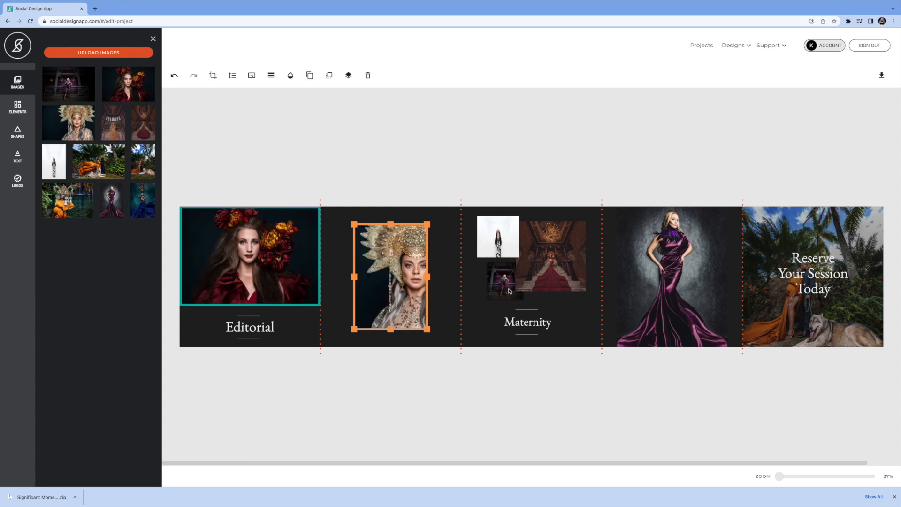
Swap the dark editorial photo into the second panel's frame and the purple gown photo into the Maternity panel's large frame
drag(508, 288, 395, 283)
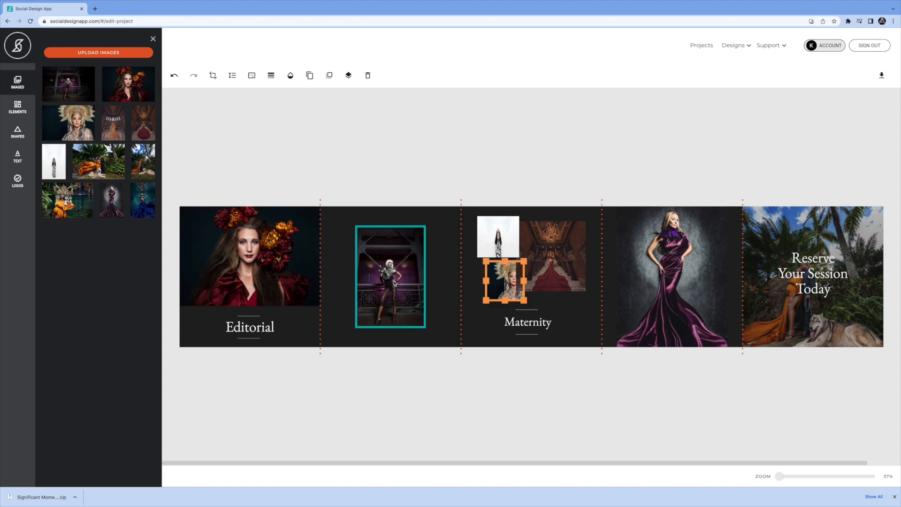
drag(677, 265, 563, 260)
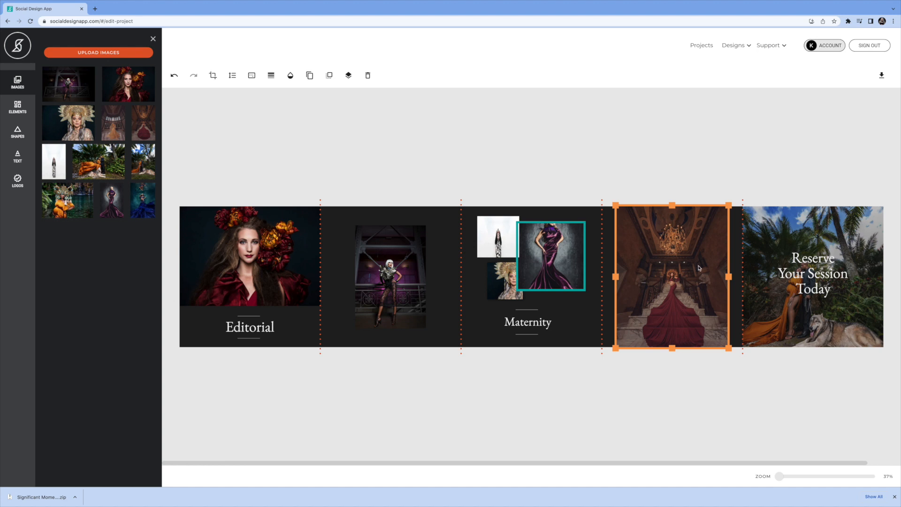
Move the Maternity title onto the staircase photo panel and bring it to the top layer
click(528, 325)
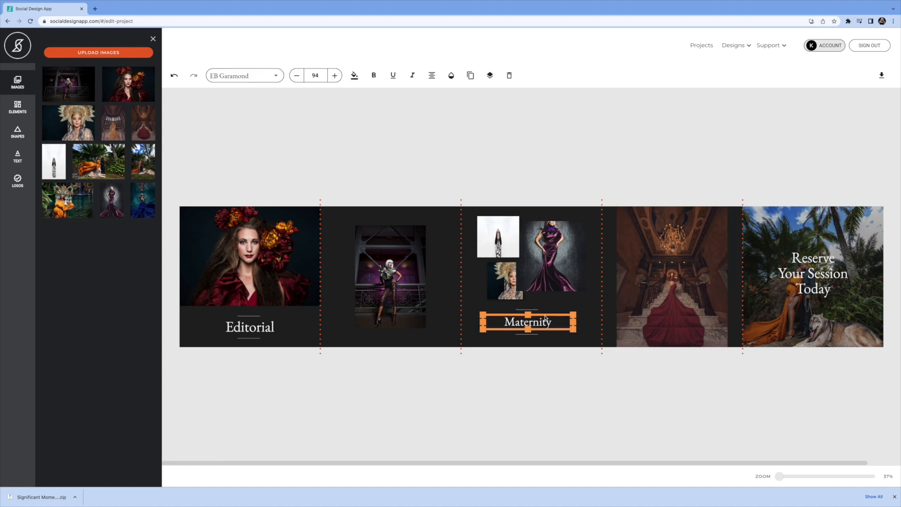
drag(546, 318, 690, 322)
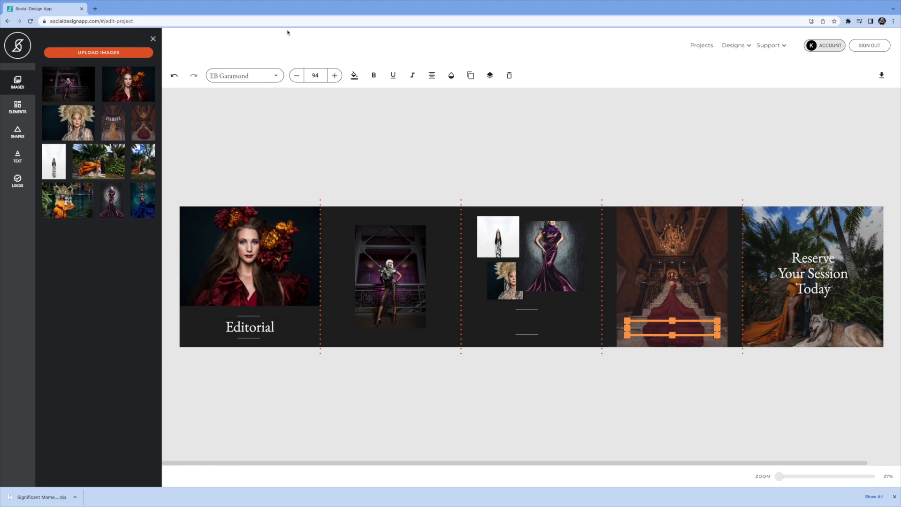
click(490, 76)
click(490, 94)
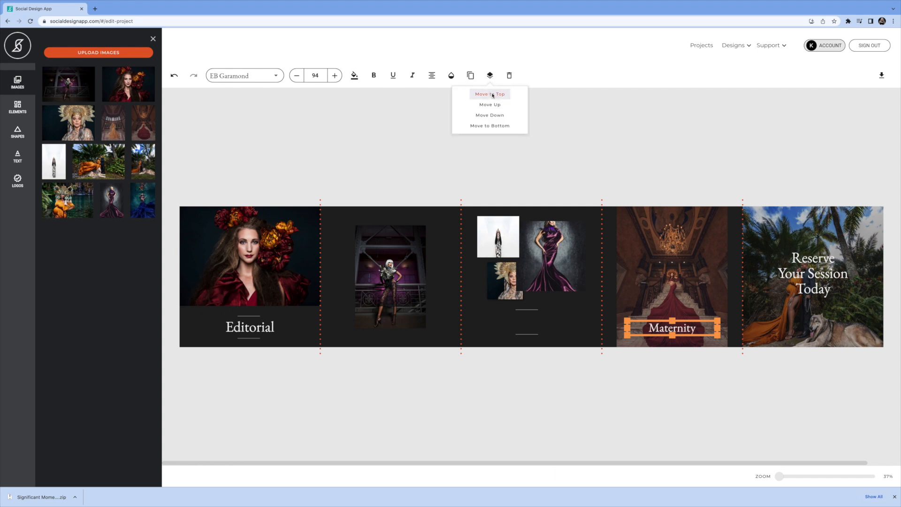
Move the divider line above the title onto the staircase panel, above the Maternity title, and layer it on top
click(527, 311)
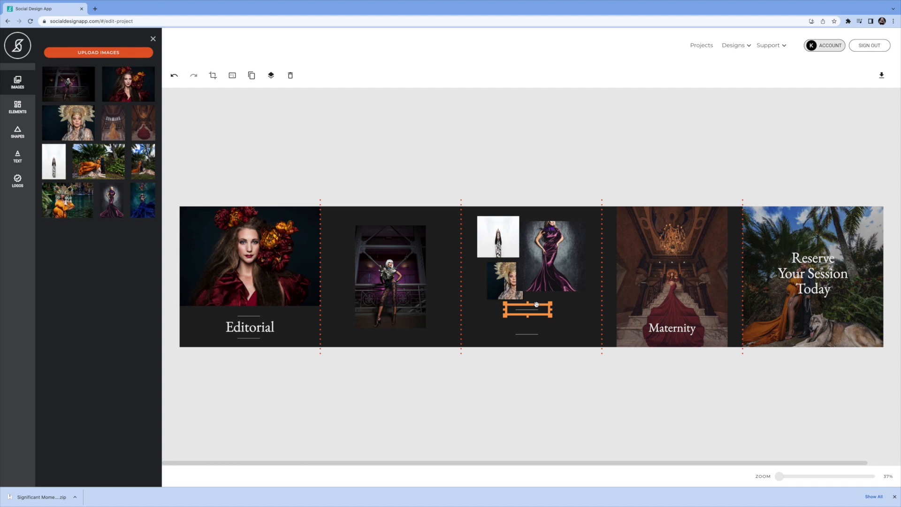
drag(538, 306, 683, 315)
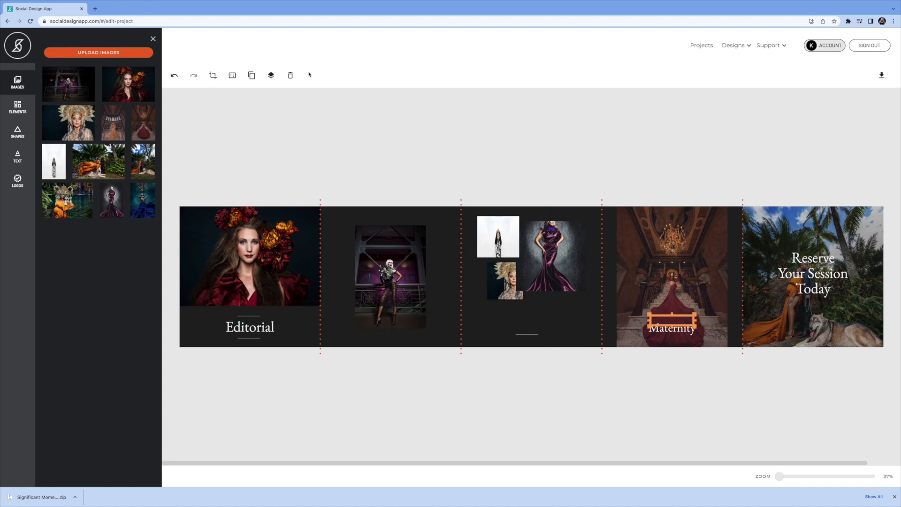
click(271, 76)
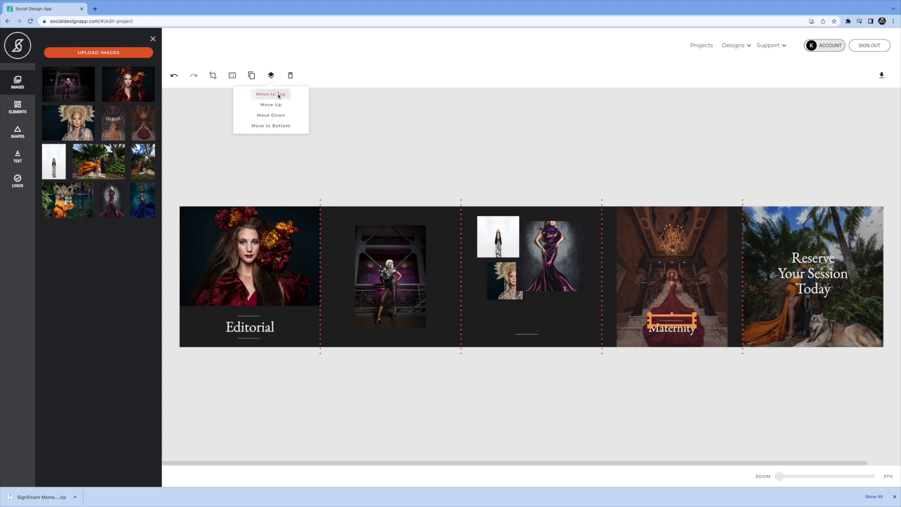
Move the divider line below the title onto the staircase panel beneath the Maternity title, layering it on top
click(530, 335)
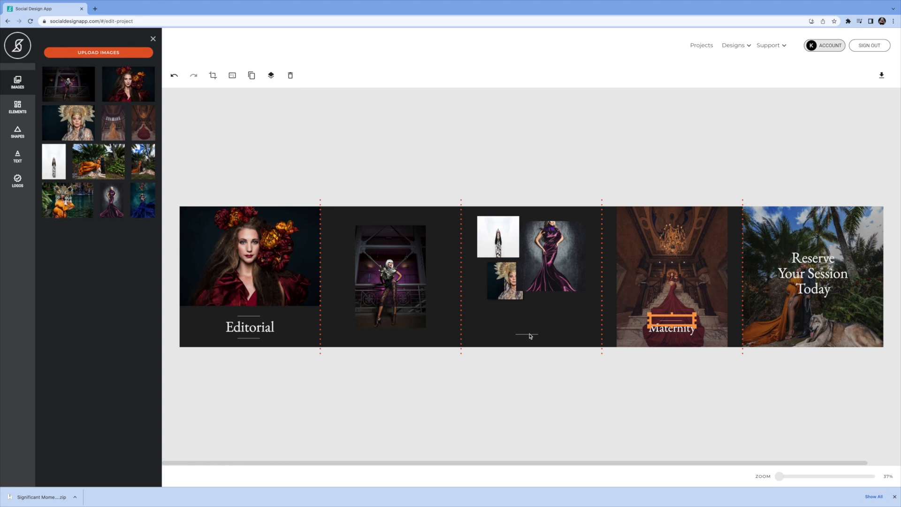
click(528, 335)
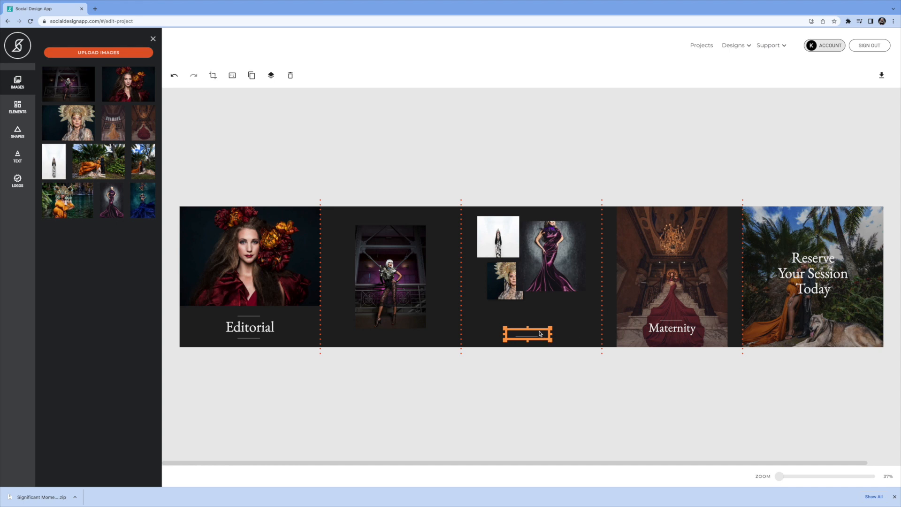
drag(540, 334, 687, 332)
click(271, 75)
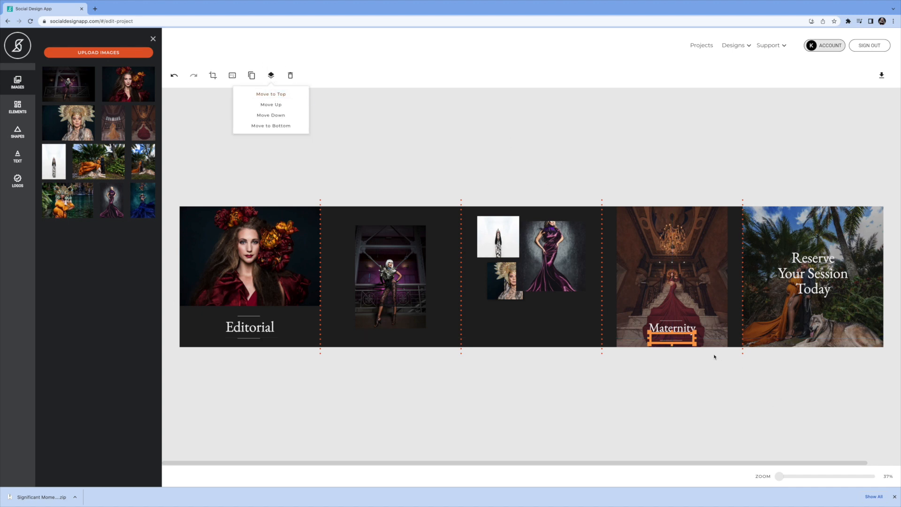
drag(679, 333, 678, 317)
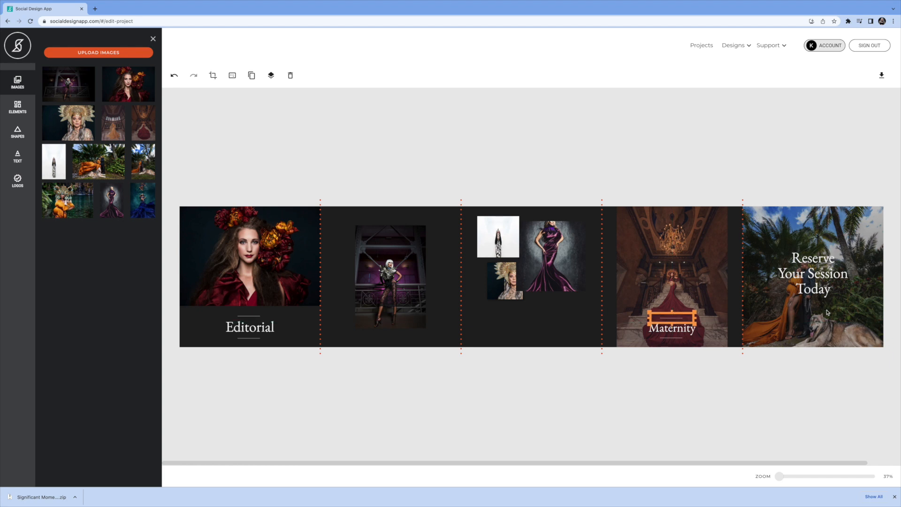
Enlarge the purple gown photo in the third panel so it extends down near the panel's bottom
click(551, 270)
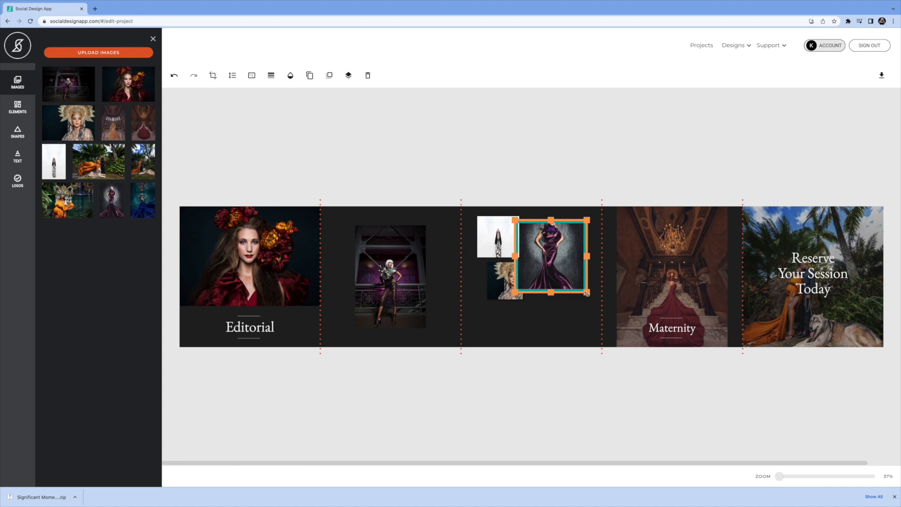
drag(587, 295, 590, 333)
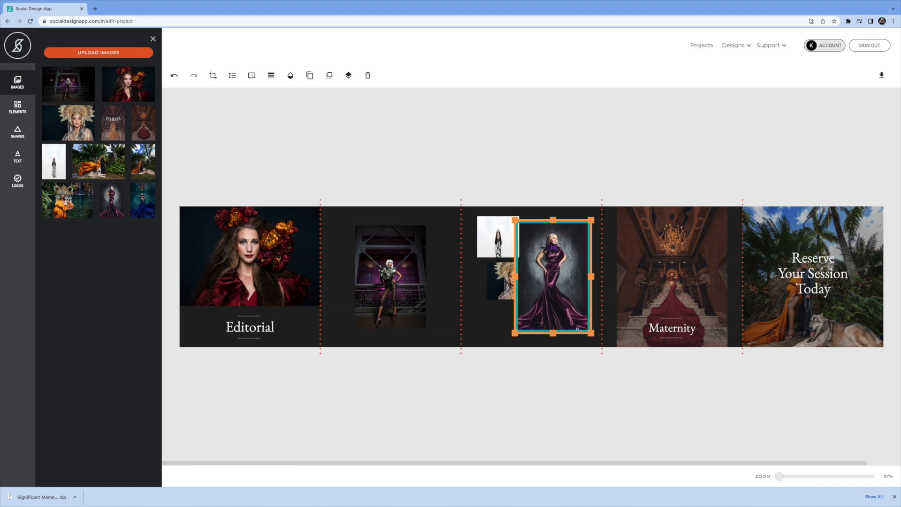
Move the headdress photo down to the third panel's lower left corner and resize it
click(502, 289)
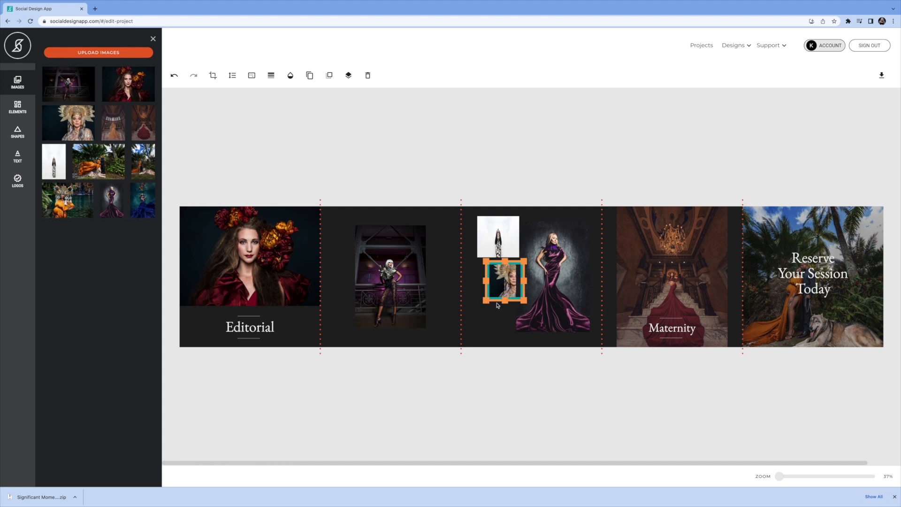
drag(494, 299, 491, 331)
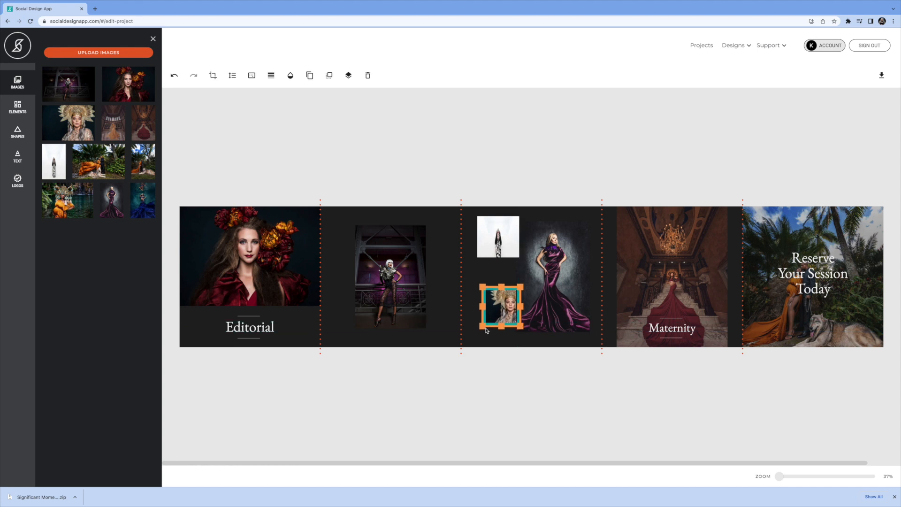
drag(480, 328, 500, 312)
Enlarge the white-background photo in the third panel by extending its lower corner
click(493, 242)
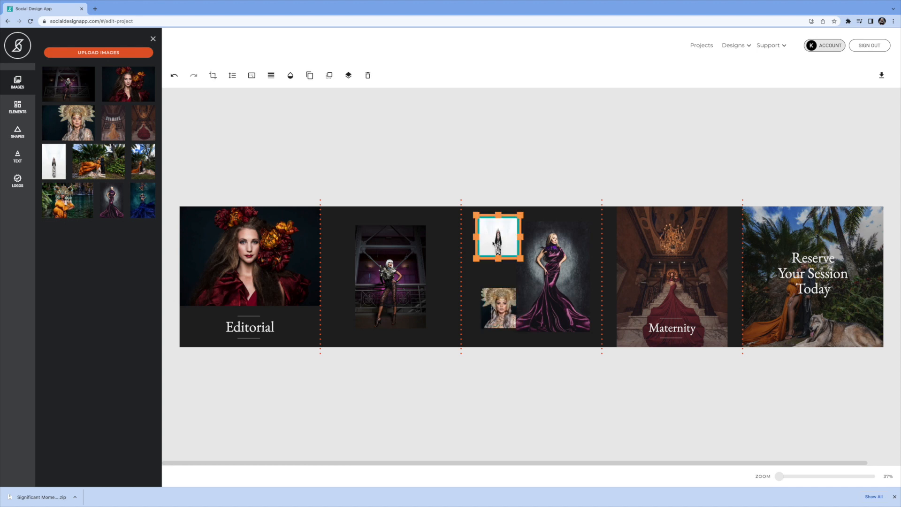
drag(521, 260, 524, 284)
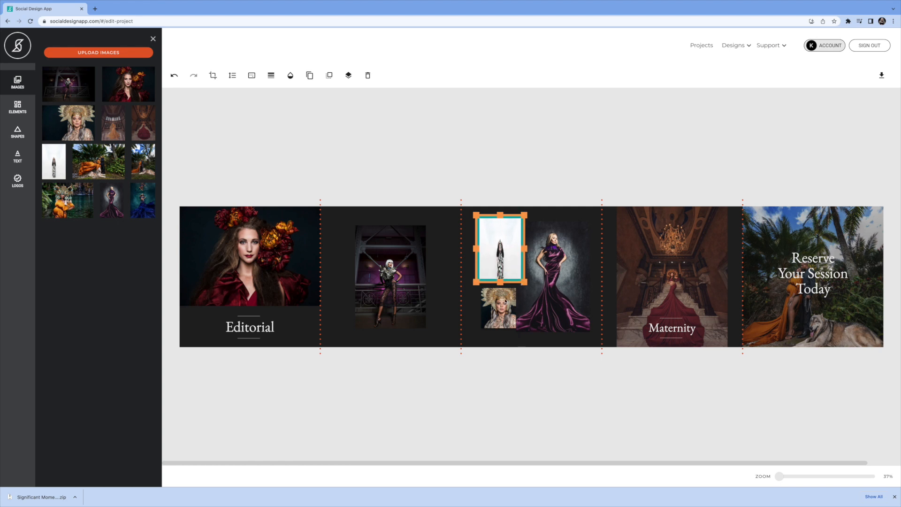
drag(524, 283, 529, 294)
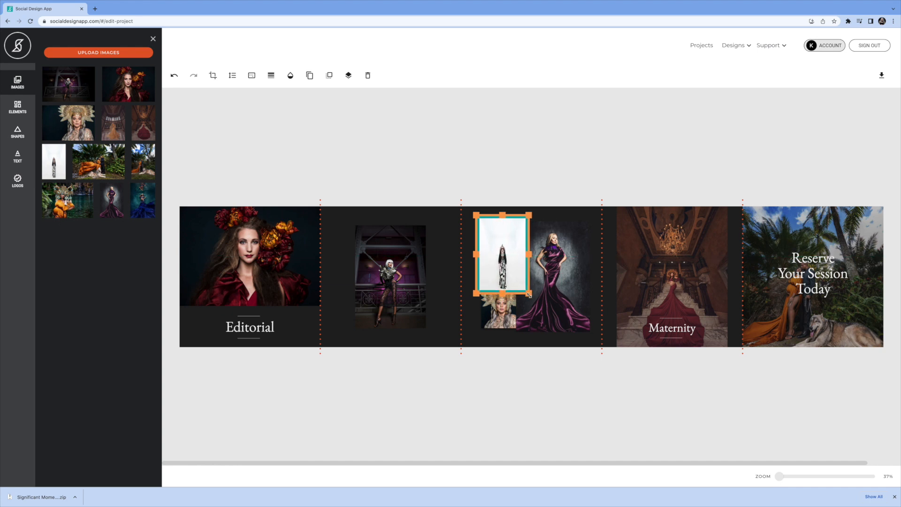
Bring the headdress photo to the top layer and widen it over the white-background photo
click(508, 316)
click(349, 80)
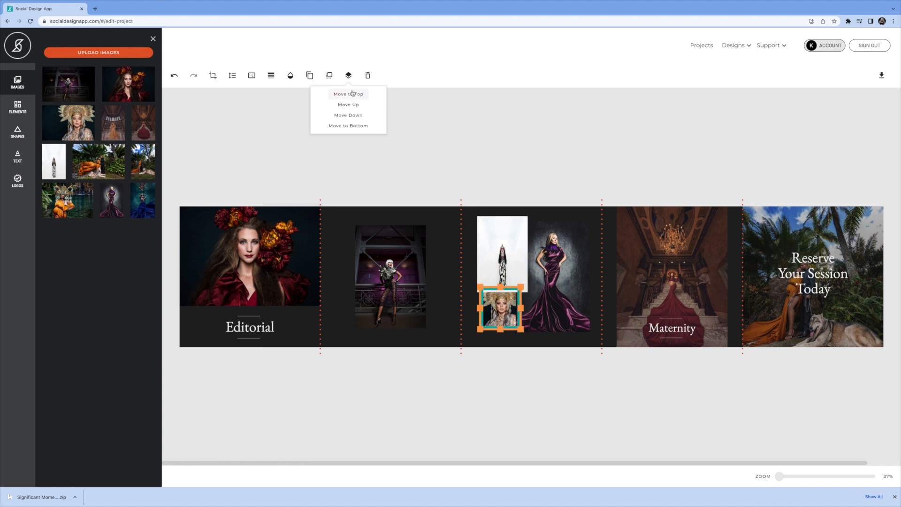
drag(520, 293, 533, 289)
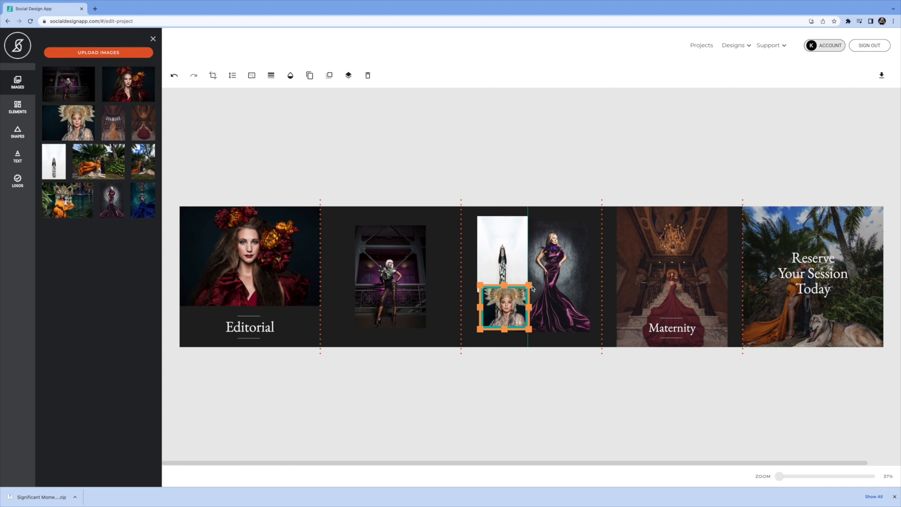
Shrink the purple gown photo from its upper left corner
click(546, 270)
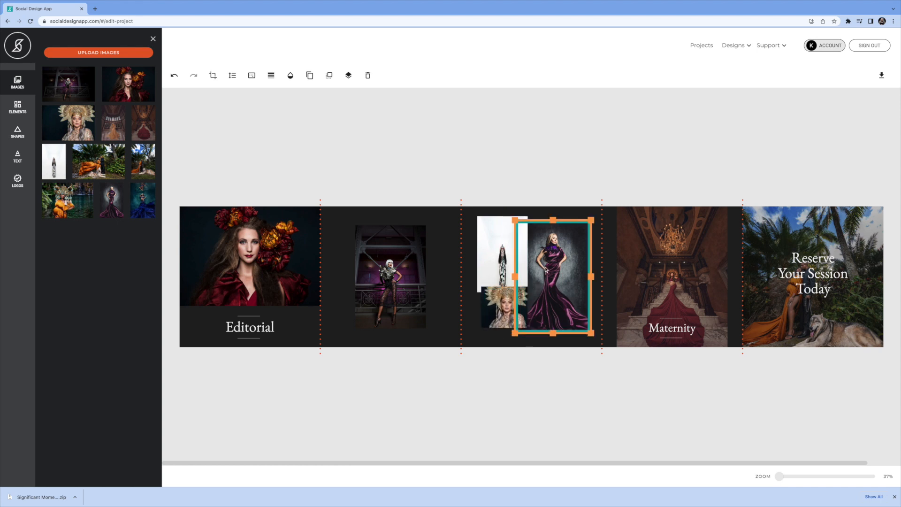
drag(515, 219, 530, 234)
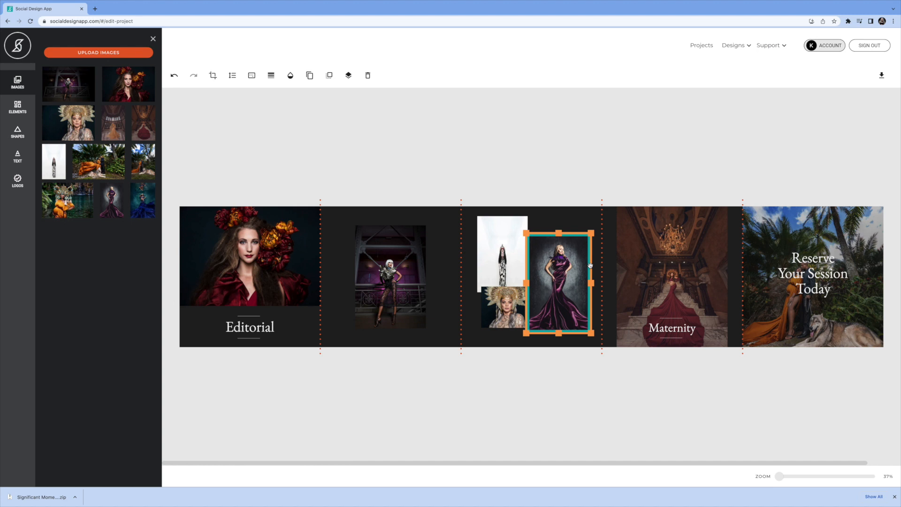
Shrink the white-background photo slightly from its lower corner
click(489, 259)
click(499, 259)
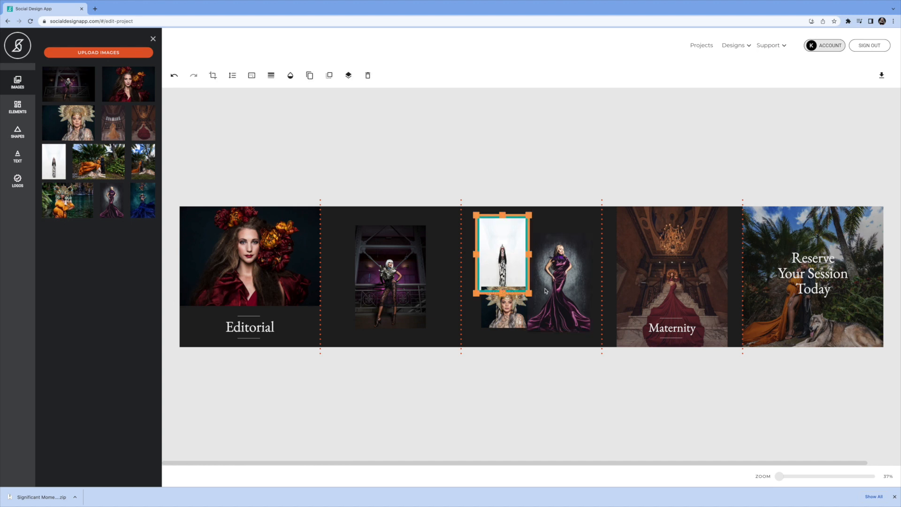
drag(529, 293, 522, 281)
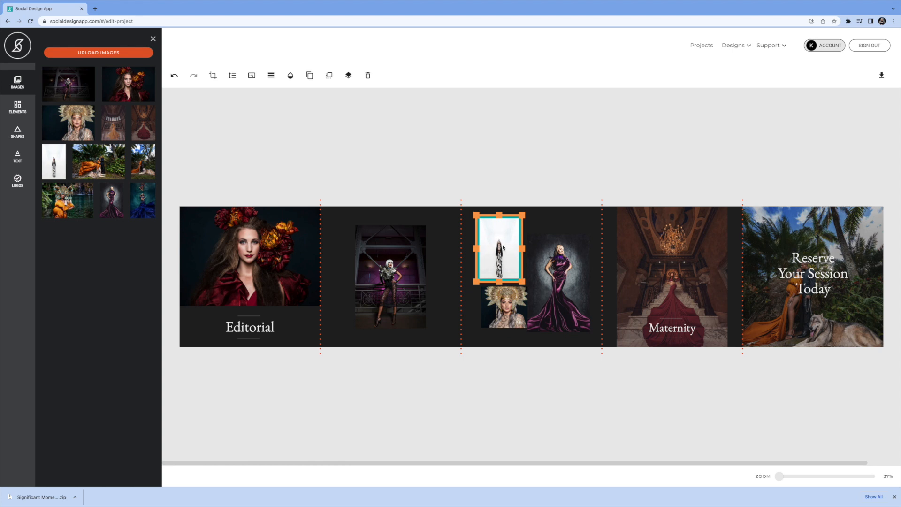
Adjust the headdress photo's size and position to fill the gap below the white-background photo
click(501, 311)
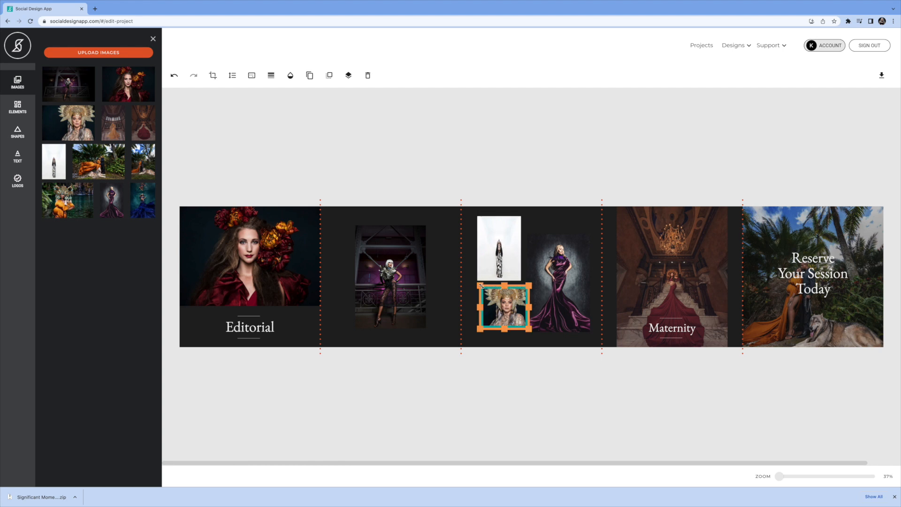
drag(480, 285, 479, 278)
drag(499, 313, 498, 314)
drag(528, 279, 531, 269)
drag(515, 303, 514, 308)
drag(531, 270, 529, 280)
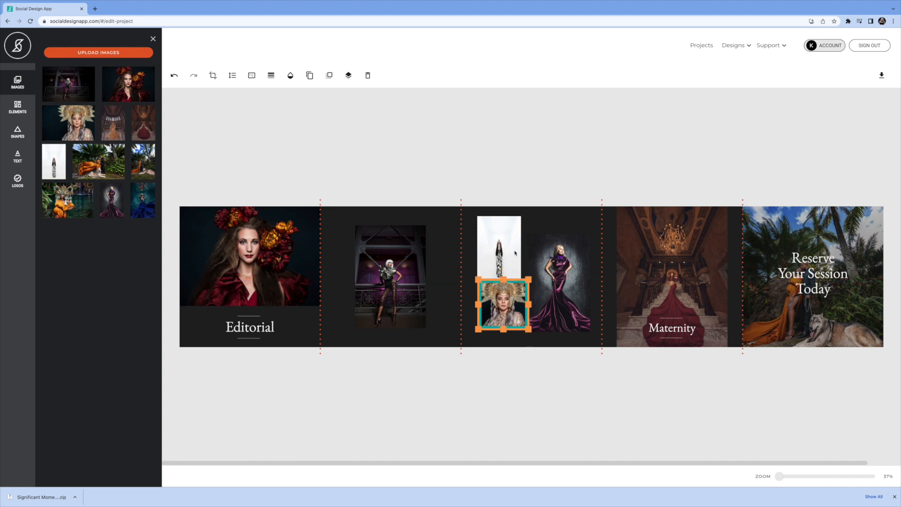
Fine-tune the sizes of the white-background and headdress photos so they stack neatly beside the gown photo
click(514, 253)
drag(522, 282, 516, 270)
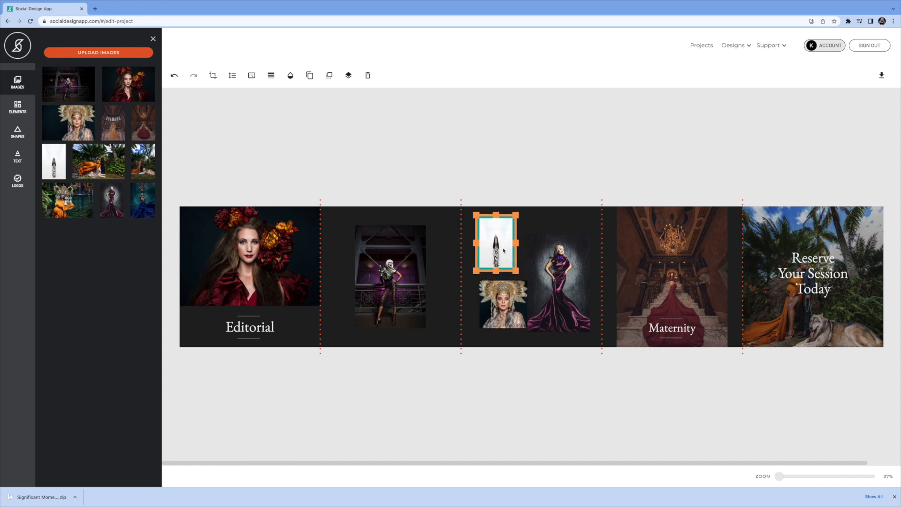
click(493, 307)
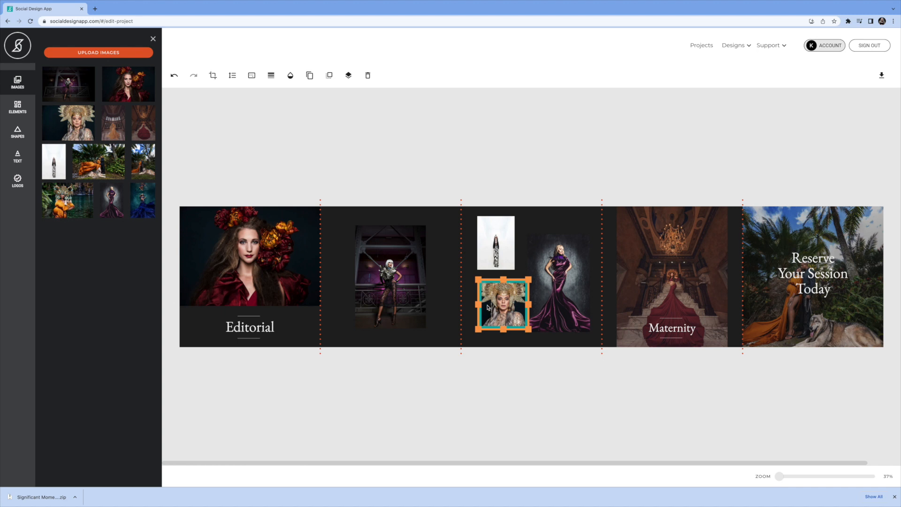
drag(478, 281, 476, 273)
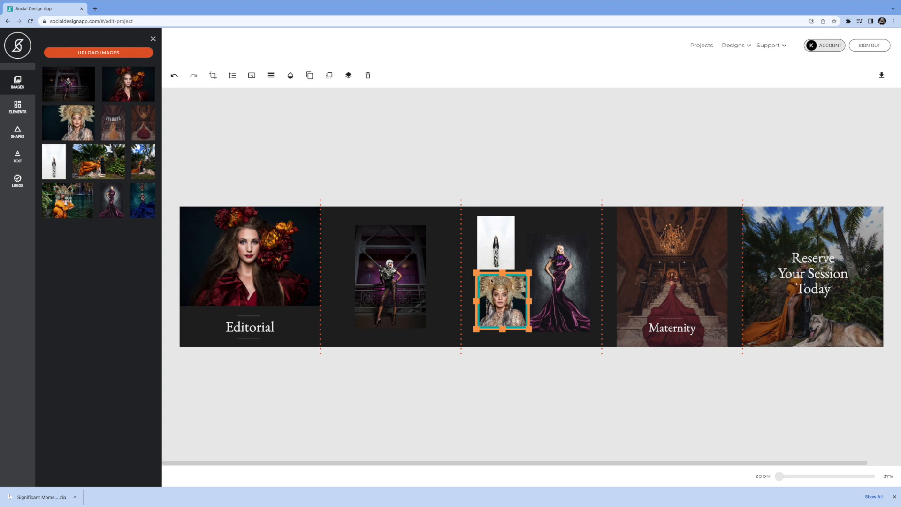
click(510, 263)
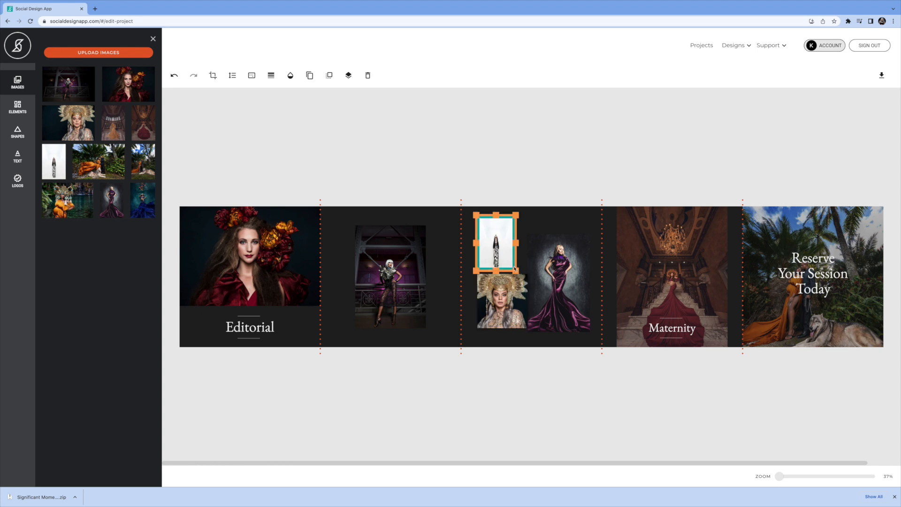
drag(516, 270, 518, 275)
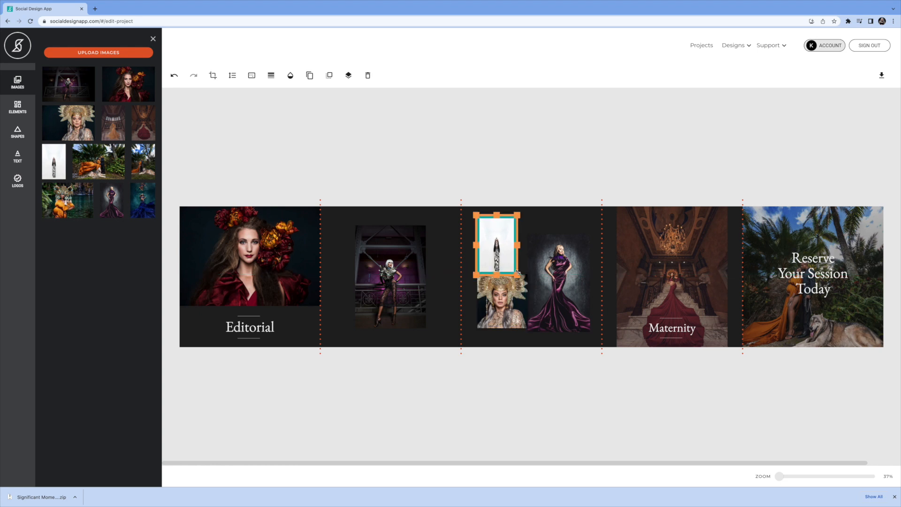
Change the stacking order so the white-background photo sits in front of the headdress photo
click(348, 75)
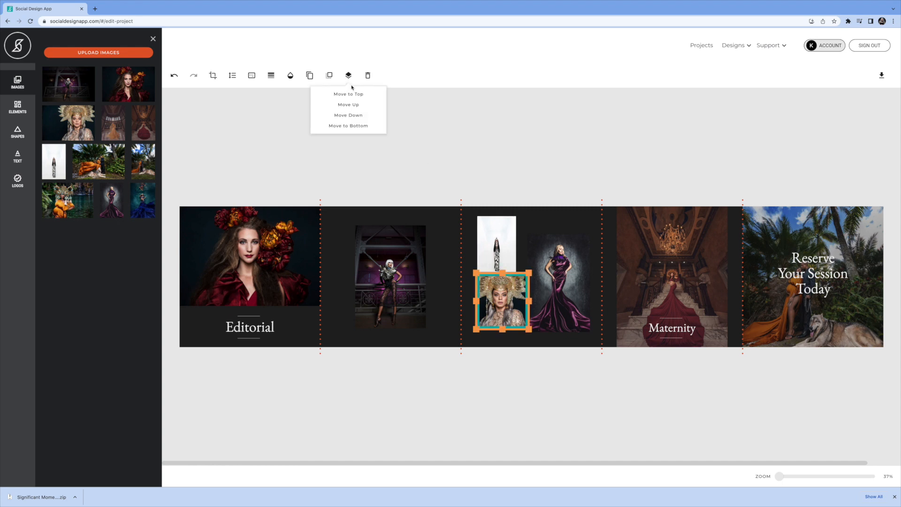
click(503, 246)
click(503, 246)
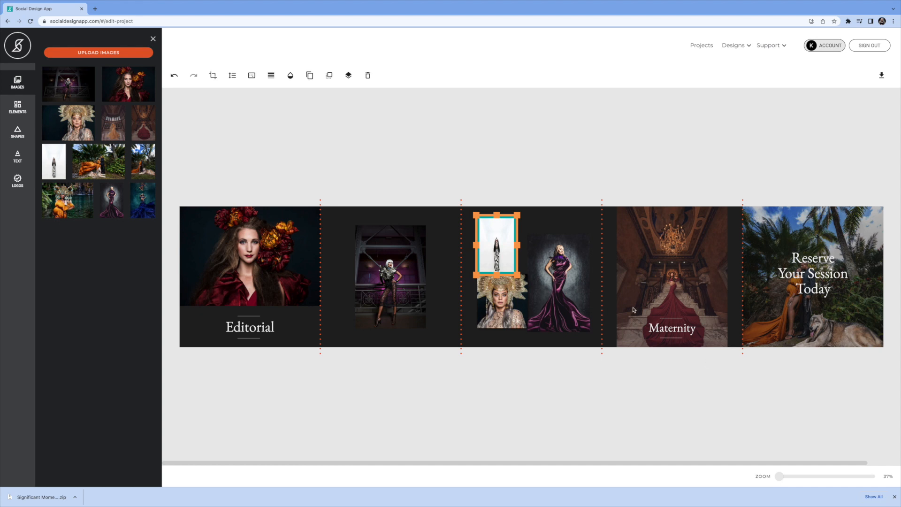
Move the "Reserve Your Session Today" title to the upper right corner of the last panel
scroll(811, 260, right, 1)
click(805, 253)
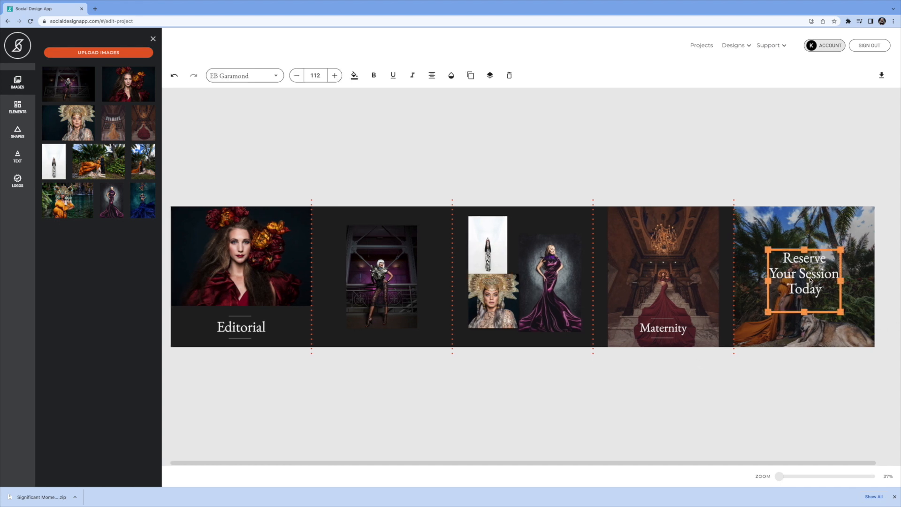
drag(824, 249, 854, 218)
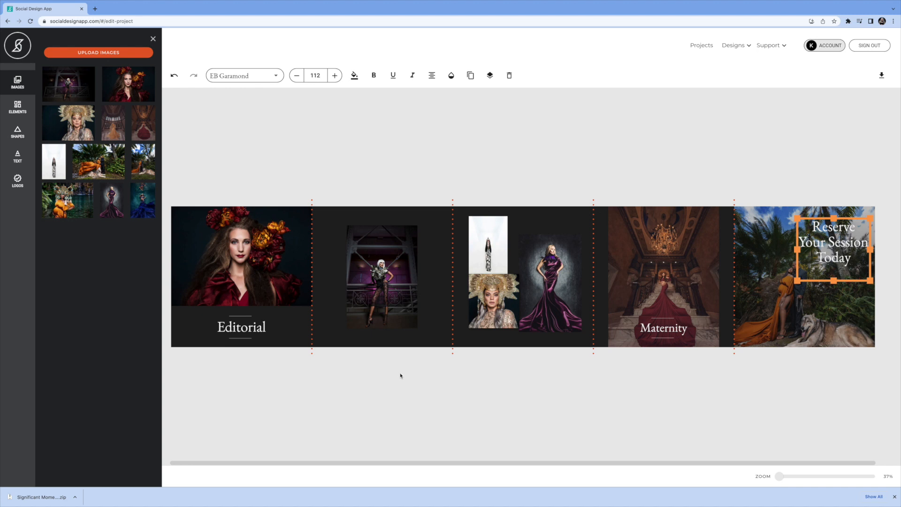
Add a small parallelogram shape at the upper left corner of the second panel's photo
click(23, 136)
drag(70, 216, 295, 247)
drag(344, 271, 349, 249)
click(373, 280)
click(333, 264)
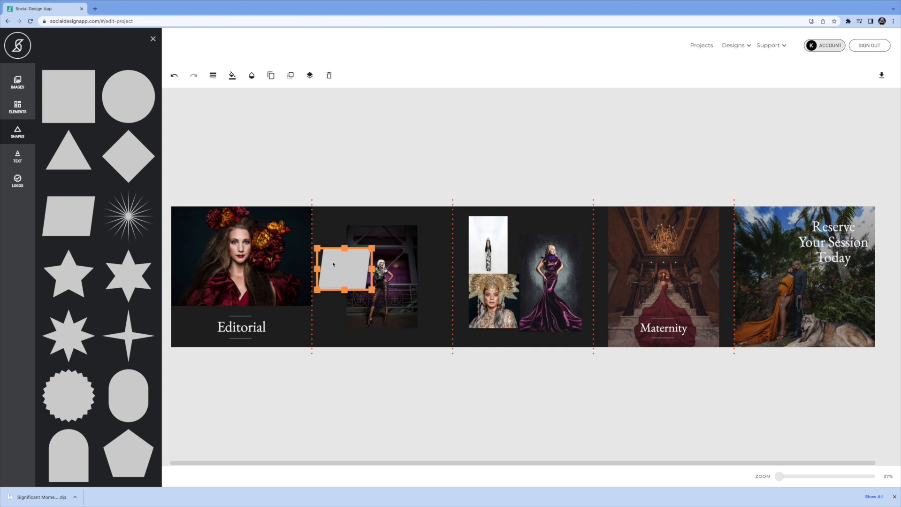
drag(332, 249, 337, 215)
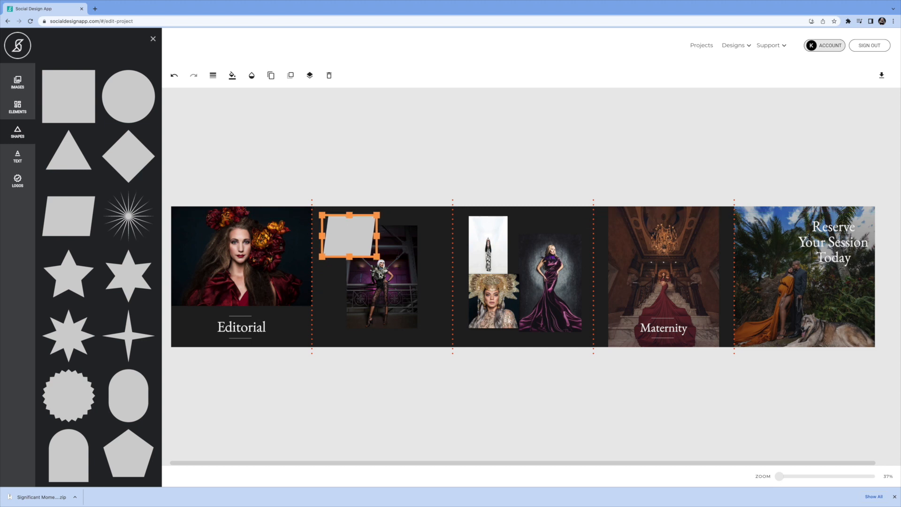
drag(377, 257, 352, 215)
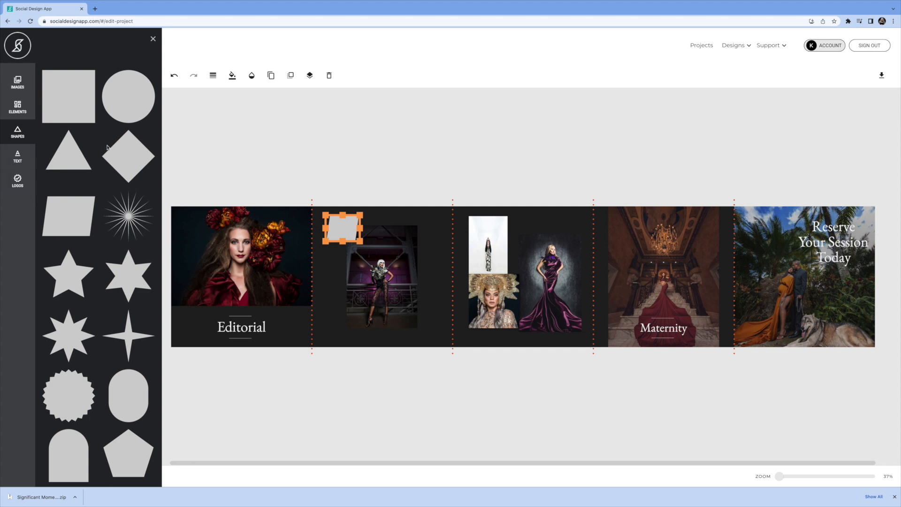
Add a second parallelogram overlapping the lower right corner of the second panel's photo and resize it
drag(77, 211, 420, 324)
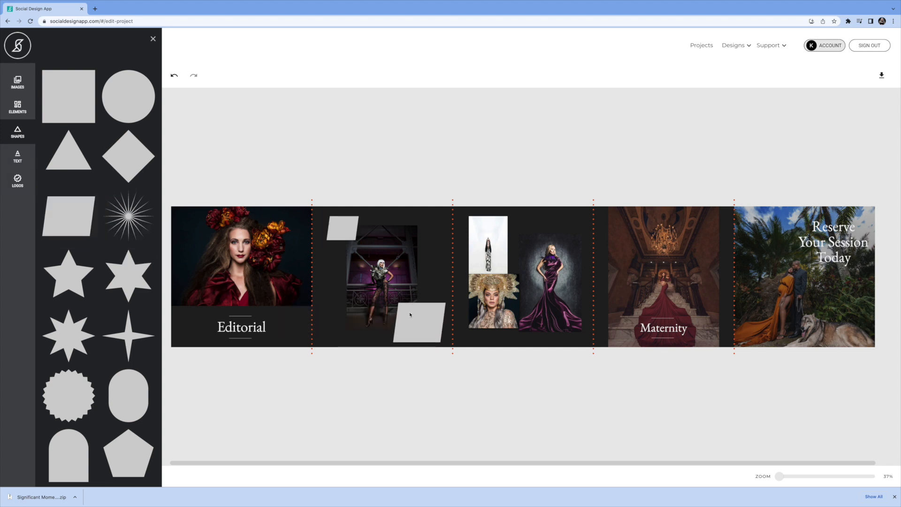
click(408, 311)
drag(398, 303, 404, 310)
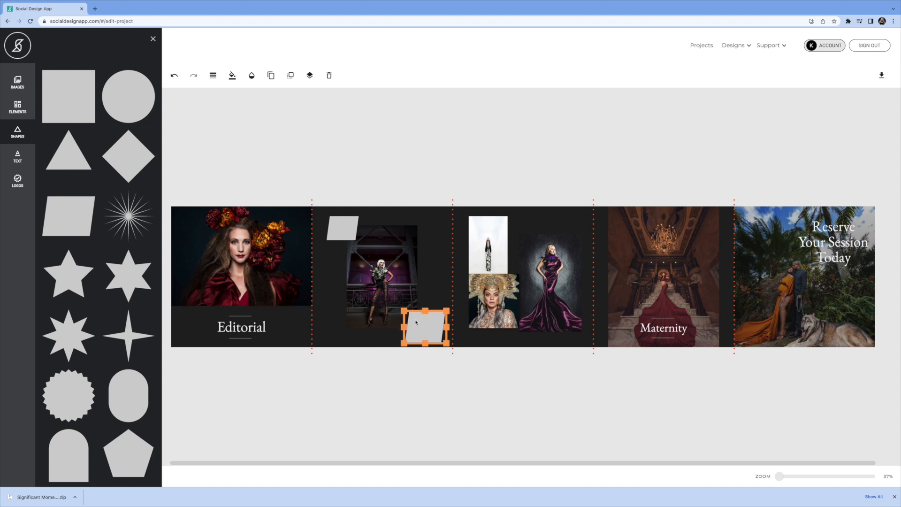
drag(413, 310, 406, 307)
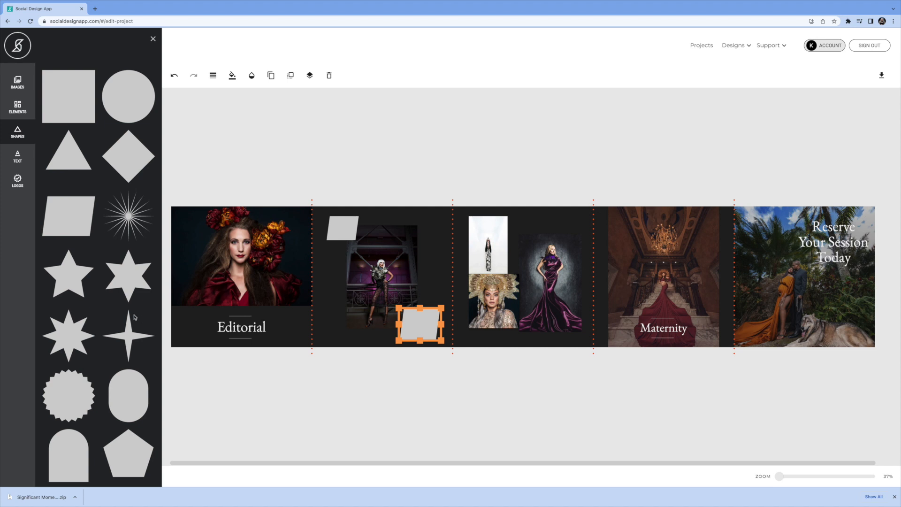
scroll(127, 312, down, 5)
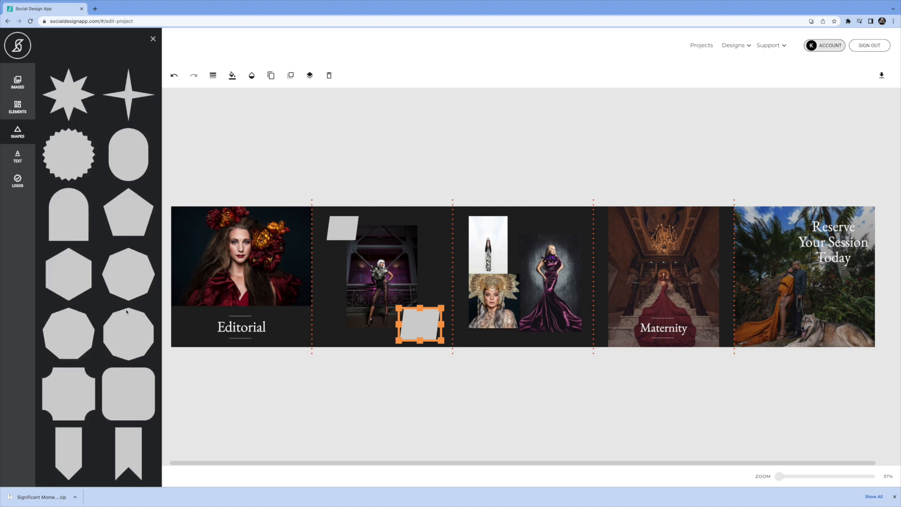
scroll(127, 312, up, 5)
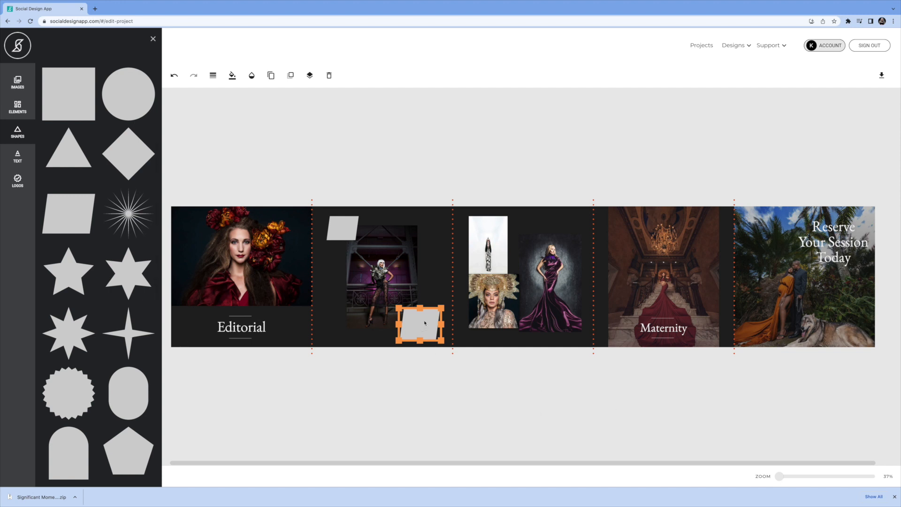
drag(441, 308, 434, 312)
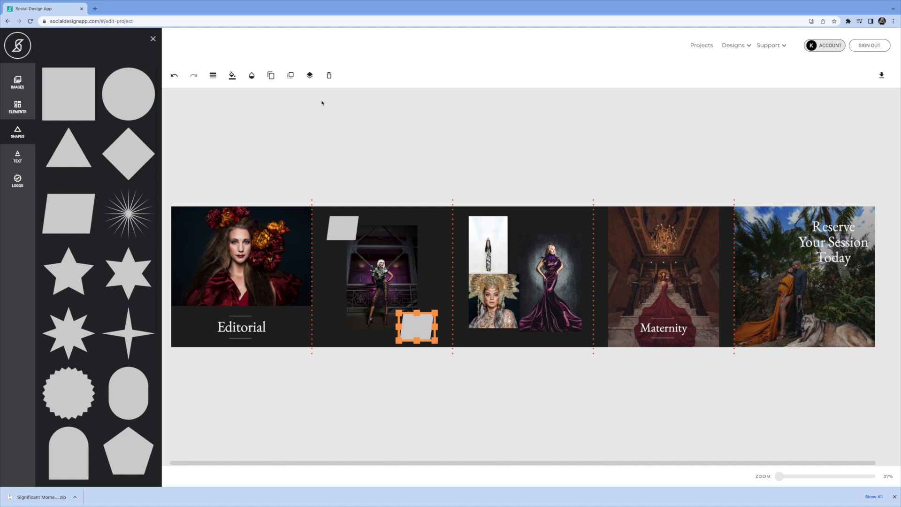
click(17, 181)
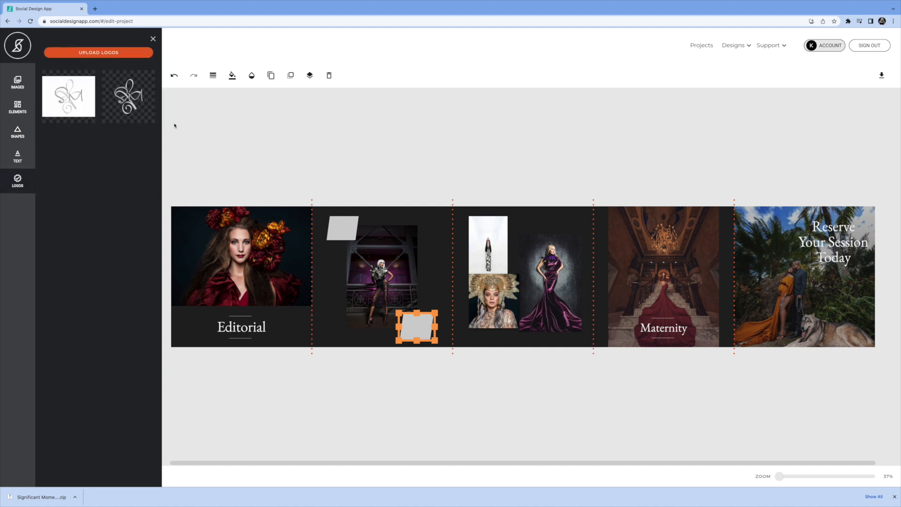
drag(127, 99, 350, 235)
click(327, 222)
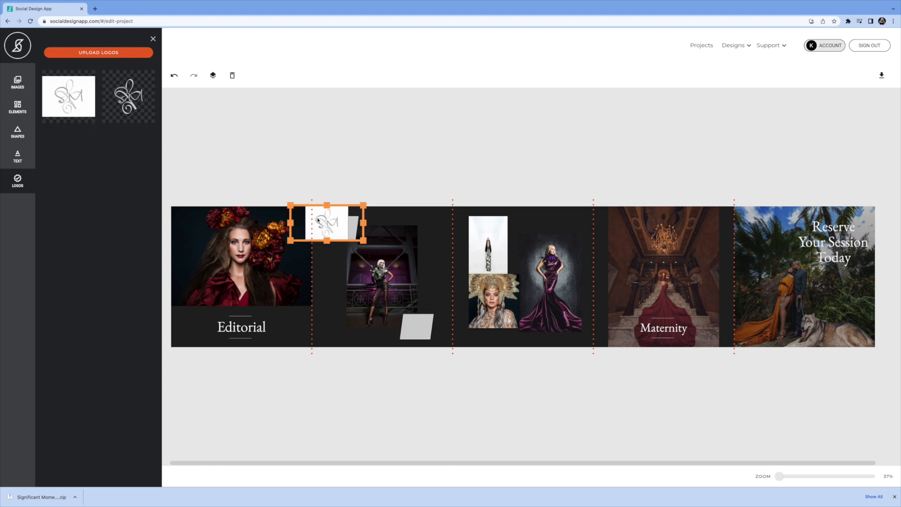
drag(290, 205, 322, 219)
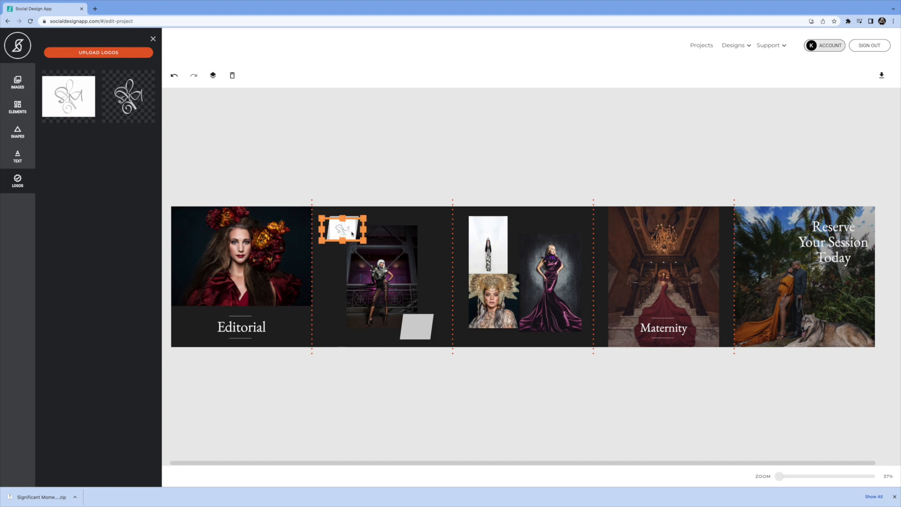
click(232, 75)
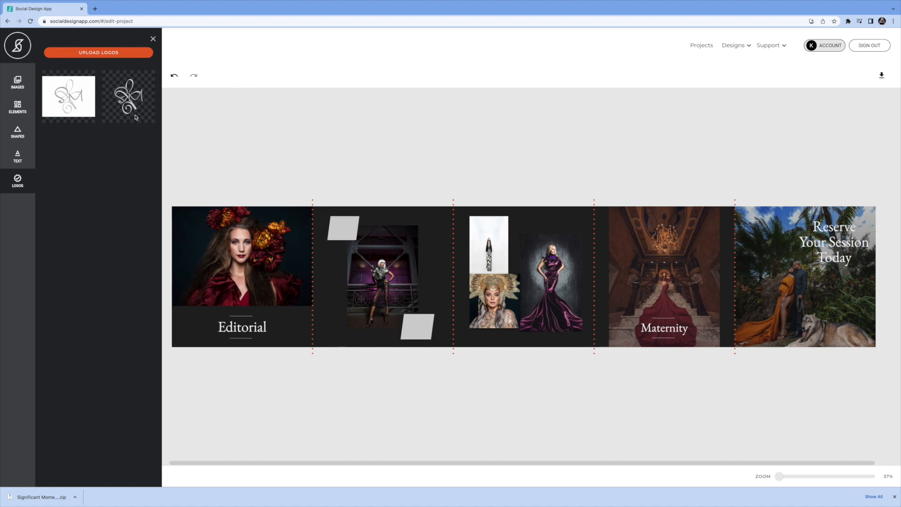
Place the transparent logo at the lower left corner of the second panel
drag(128, 98, 349, 236)
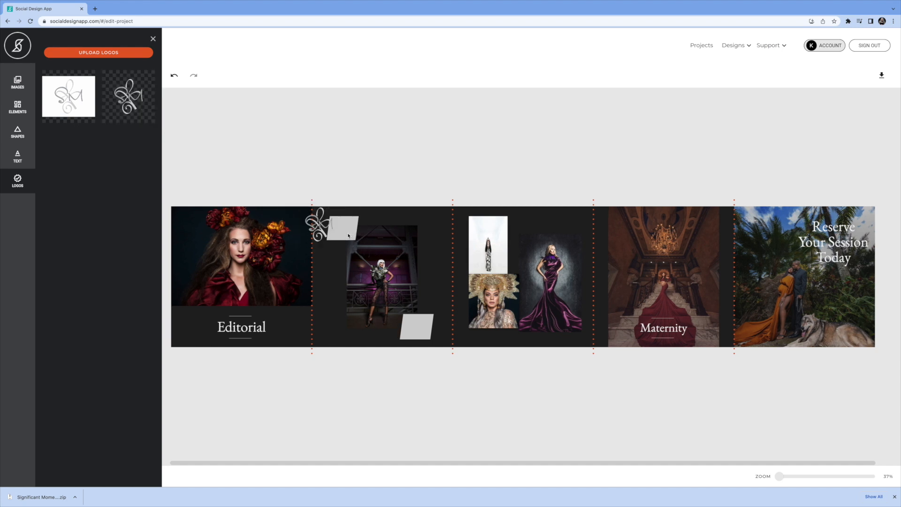
click(318, 226)
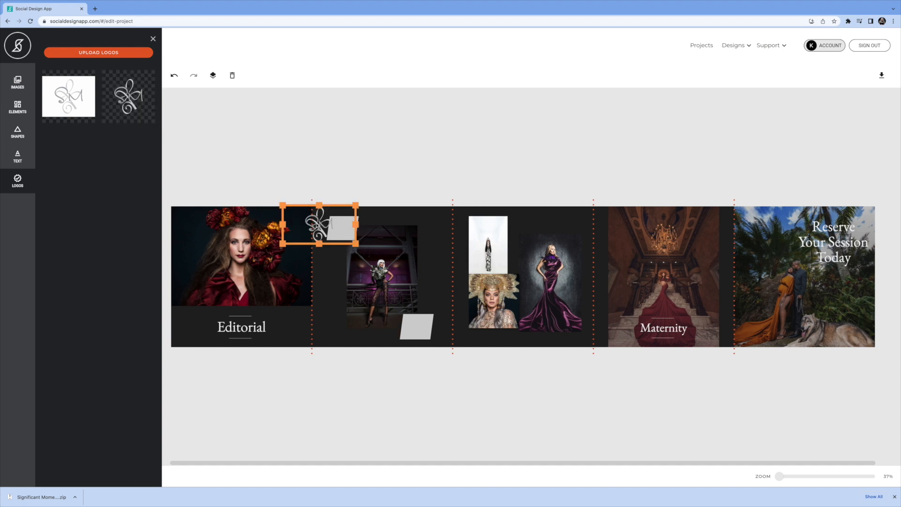
drag(281, 204, 342, 316)
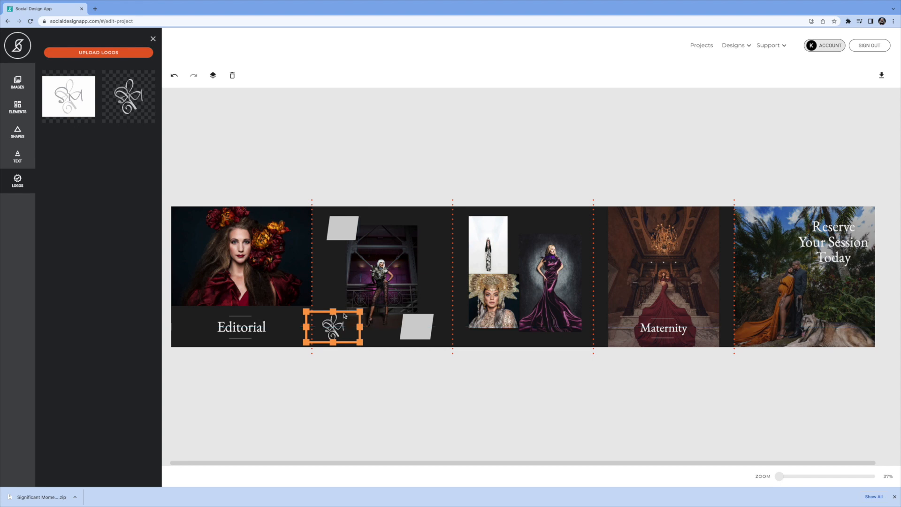
Place another transparent logo above the gown photo in the upper right of the third panel
drag(128, 96, 565, 229)
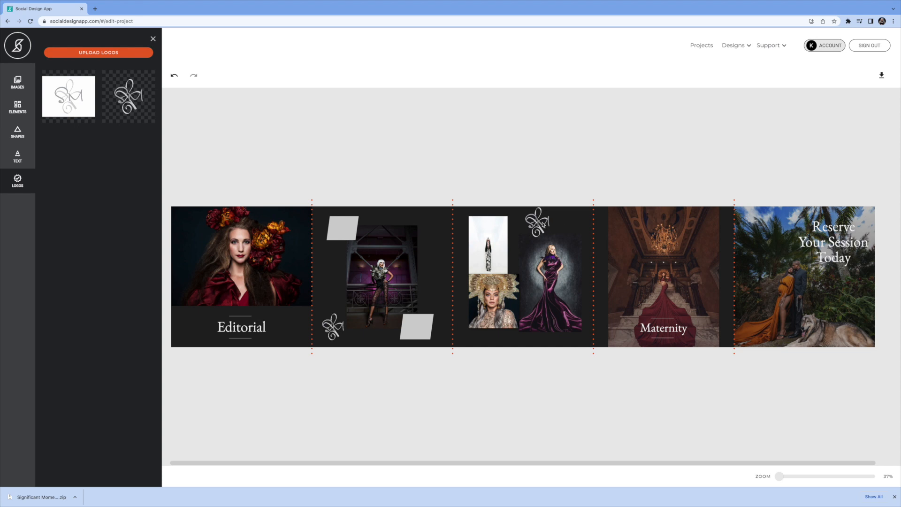
click(550, 218)
drag(557, 207, 593, 214)
mouse_move(338, 502)
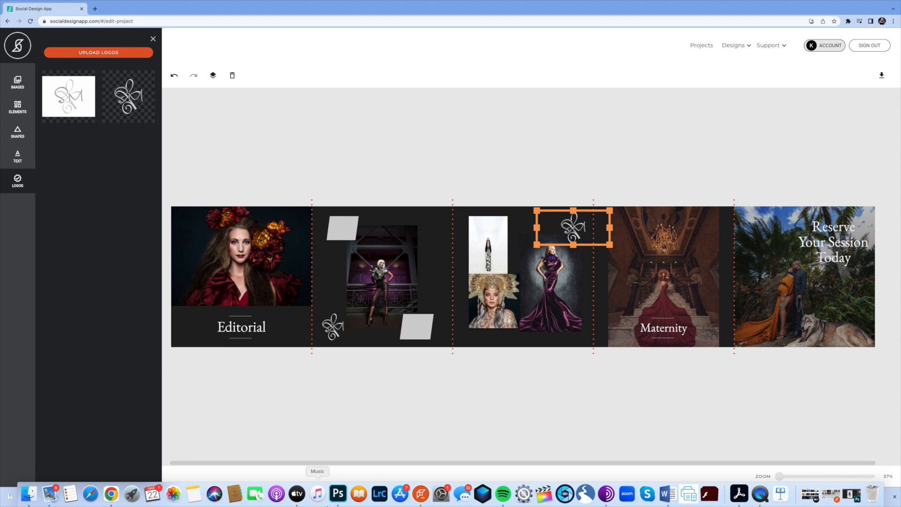
Download the design and reveal the downloaded zip file in Finder
click(882, 76)
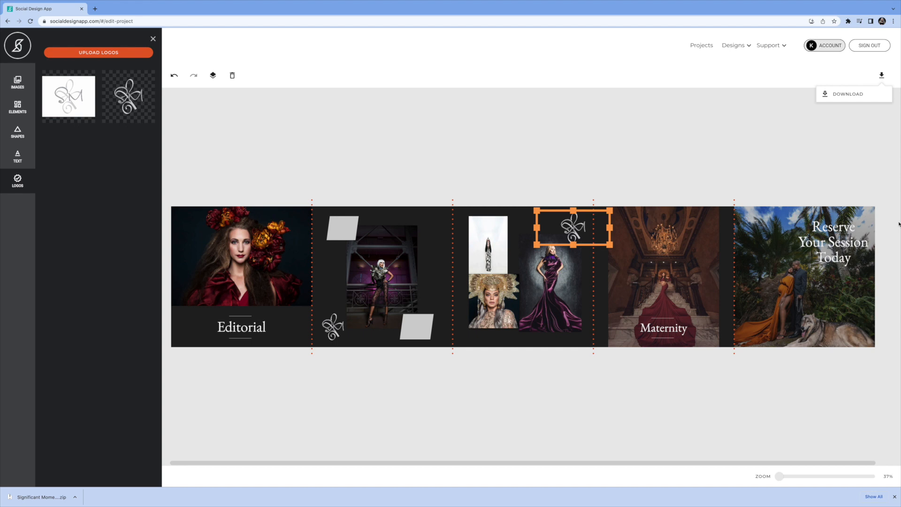
click(843, 93)
click(75, 497)
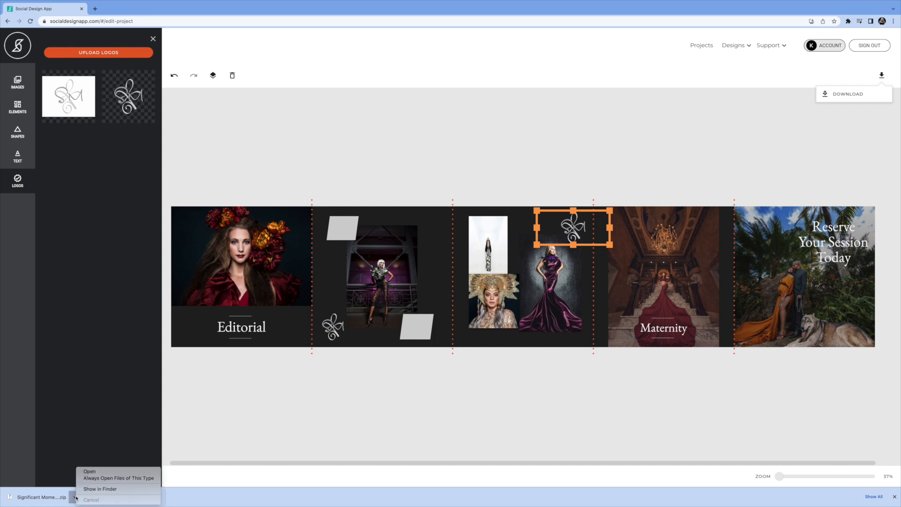
click(100, 488)
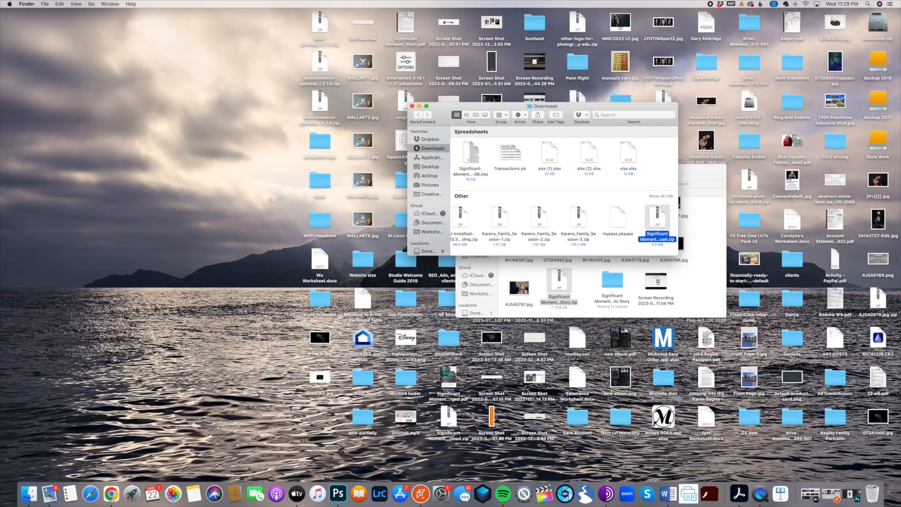
Move the downloaded zip file into the SDA folder and open it
drag(661, 222, 713, 286)
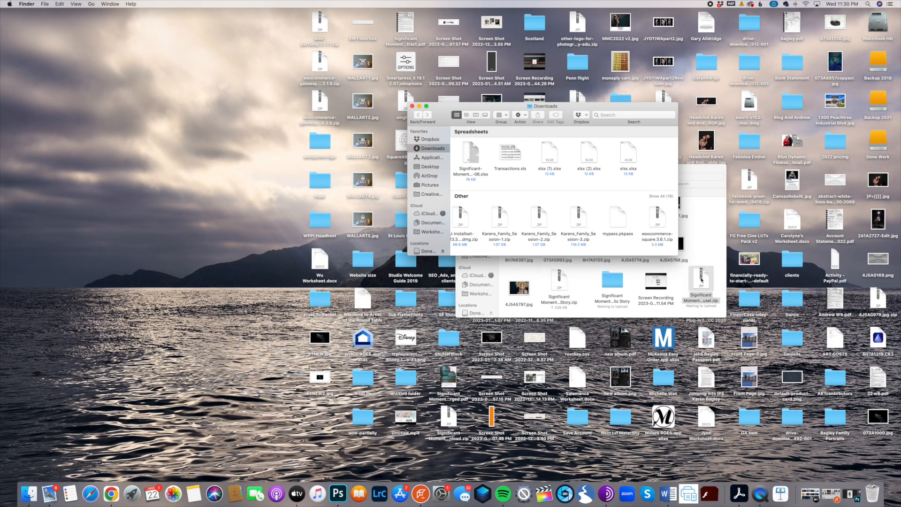
double_click(702, 280)
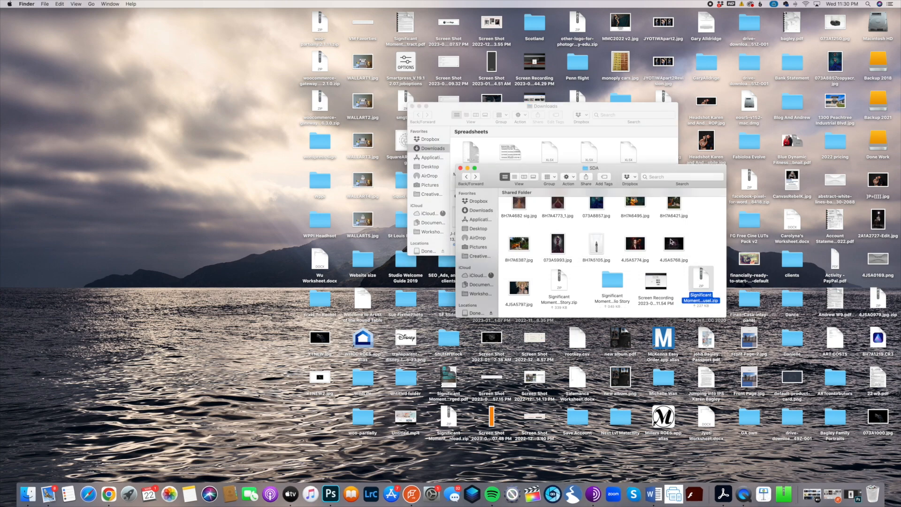